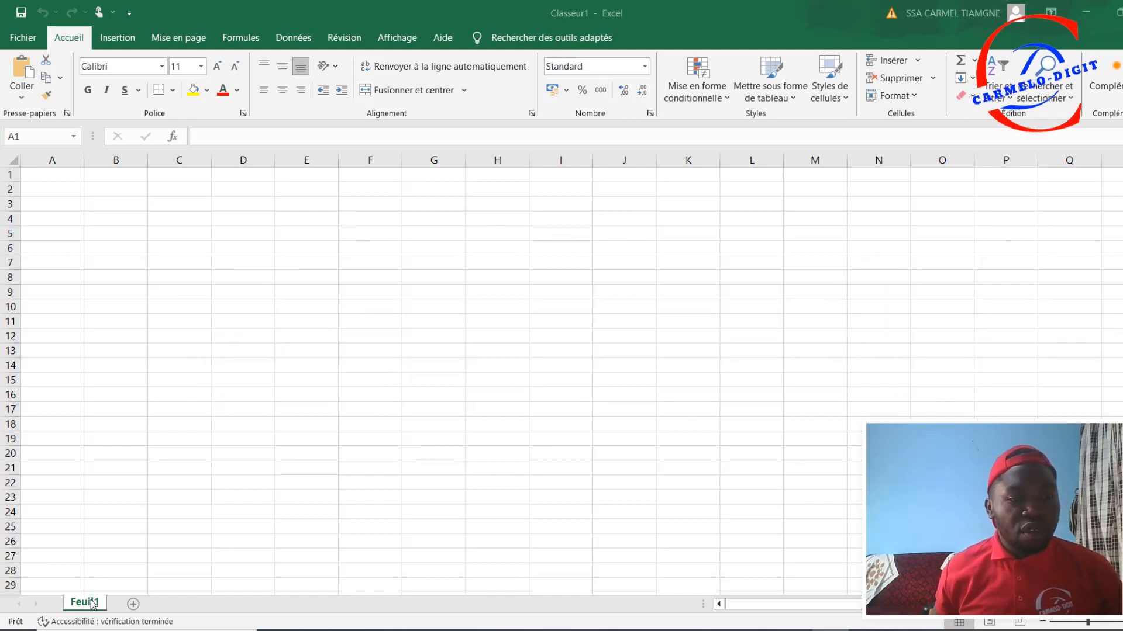
# Step: Add two new worksheets to the workbook
pyautogui.click(133, 604)
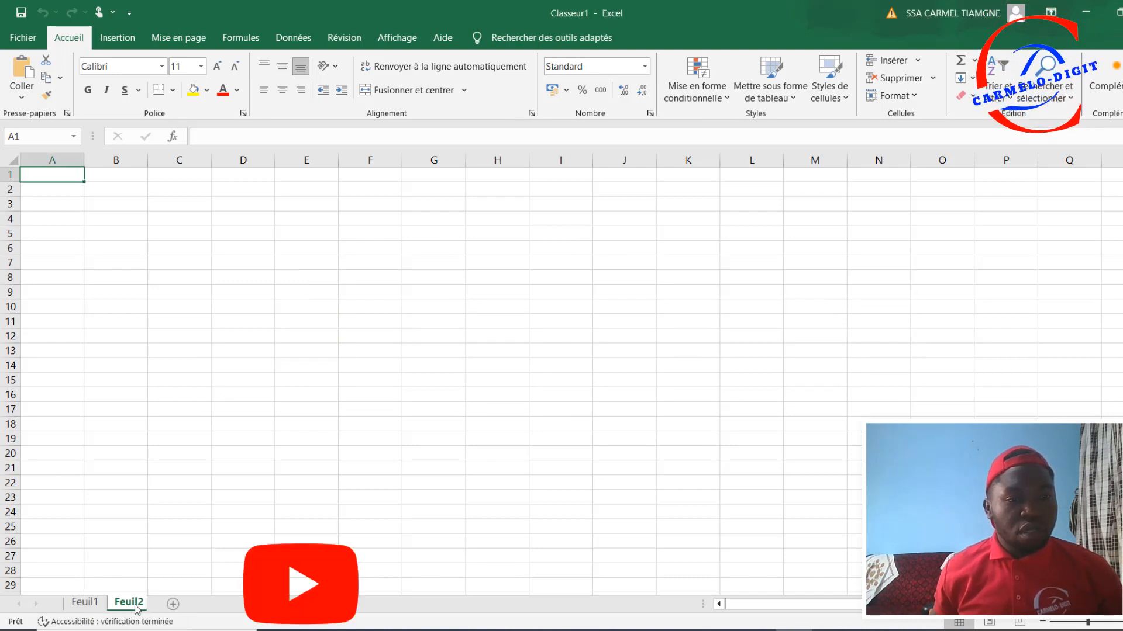
pyautogui.click(178, 605)
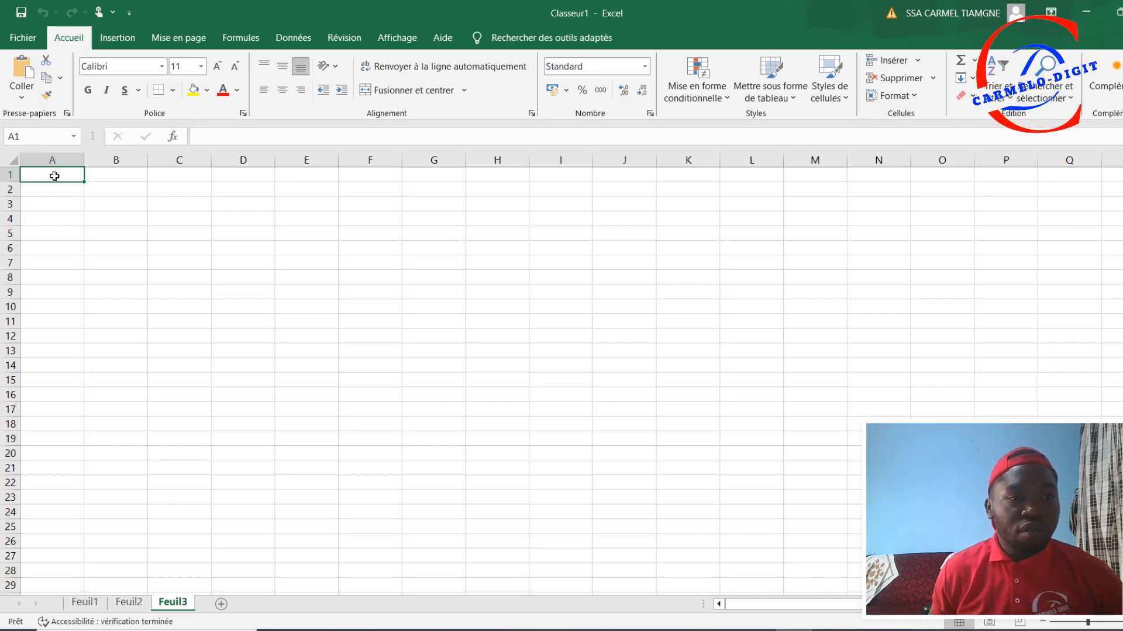
# Step: Enter 1 in A1 and 2 in A2 of the third sheet, and extend the series down to A11
pyautogui.click(105, 174)
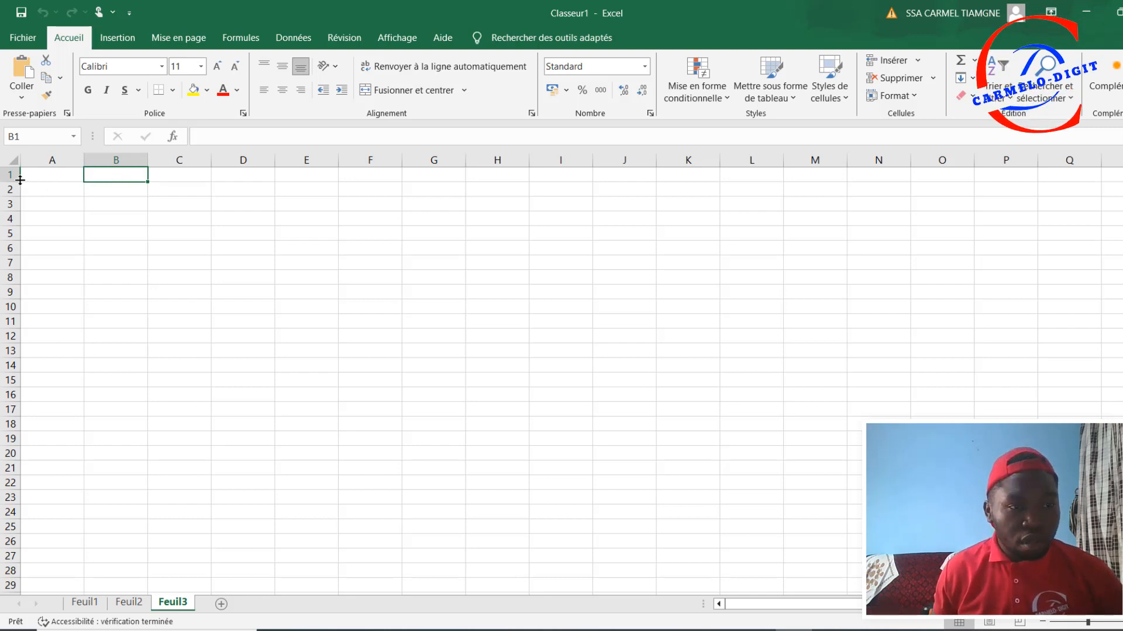
pyautogui.click(174, 175)
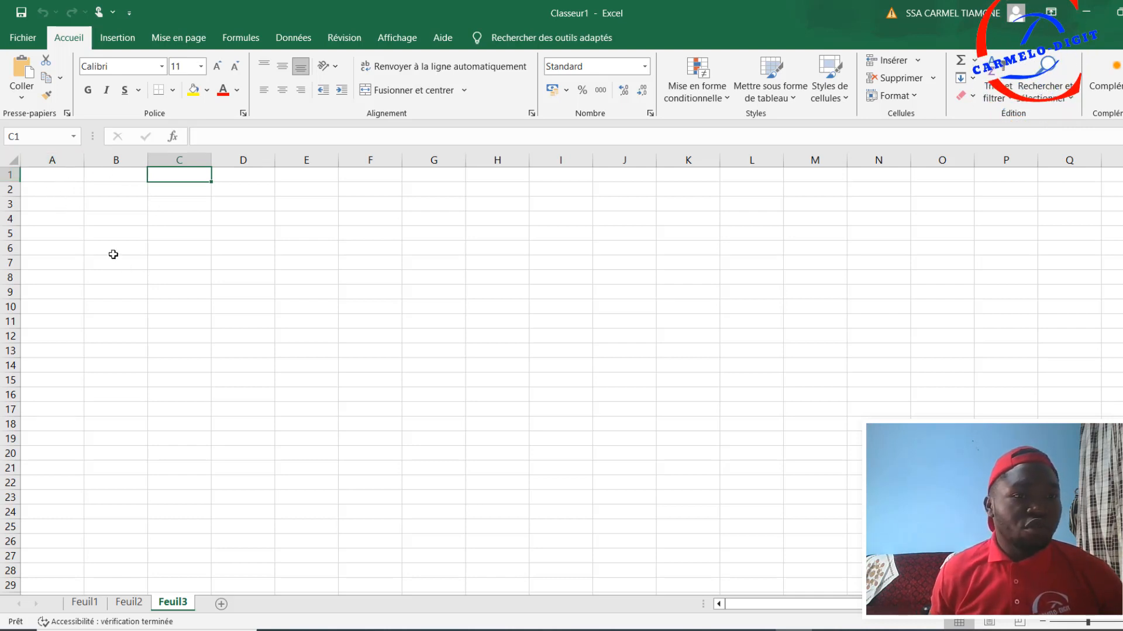
pyautogui.click(56, 176)
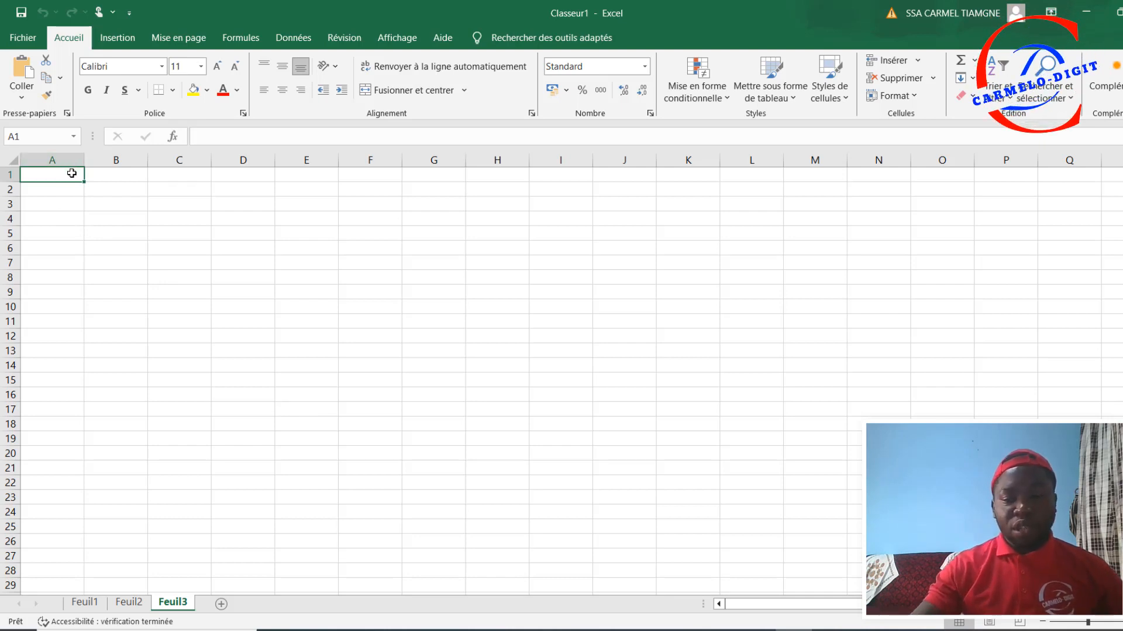
pyautogui.write('1')
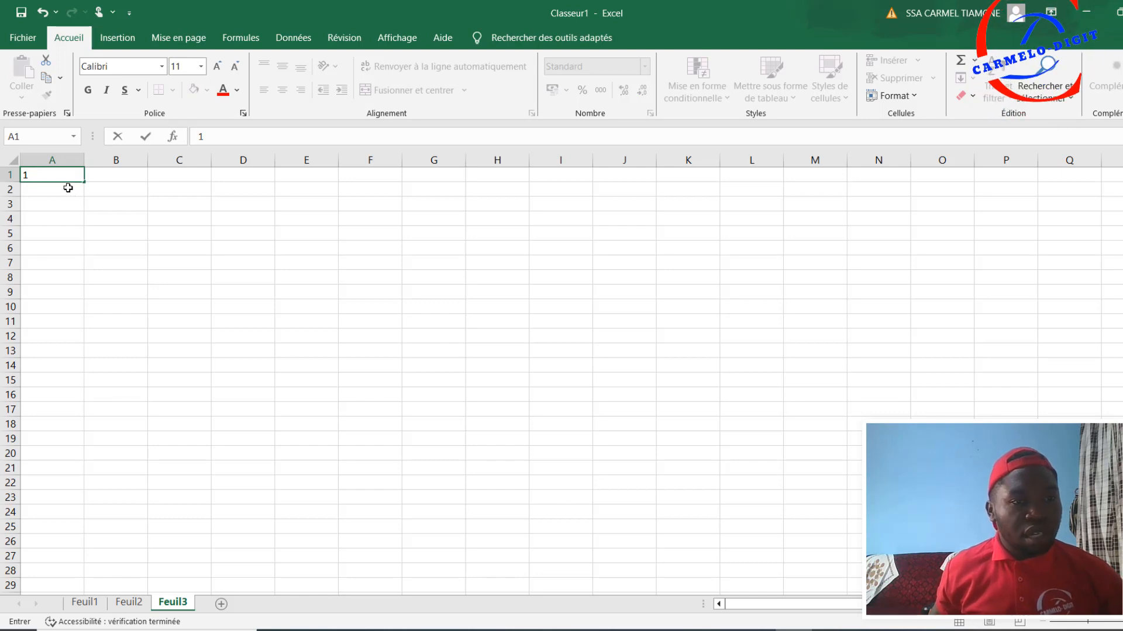
pyautogui.click(68, 187)
pyautogui.write('2')
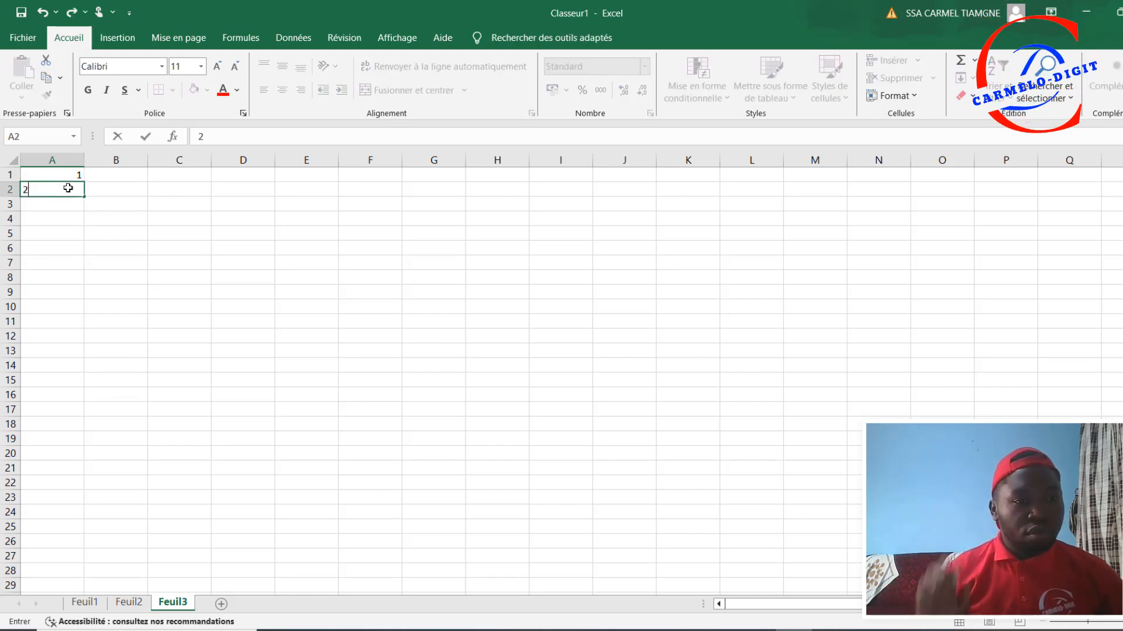
pyautogui.click(117, 176)
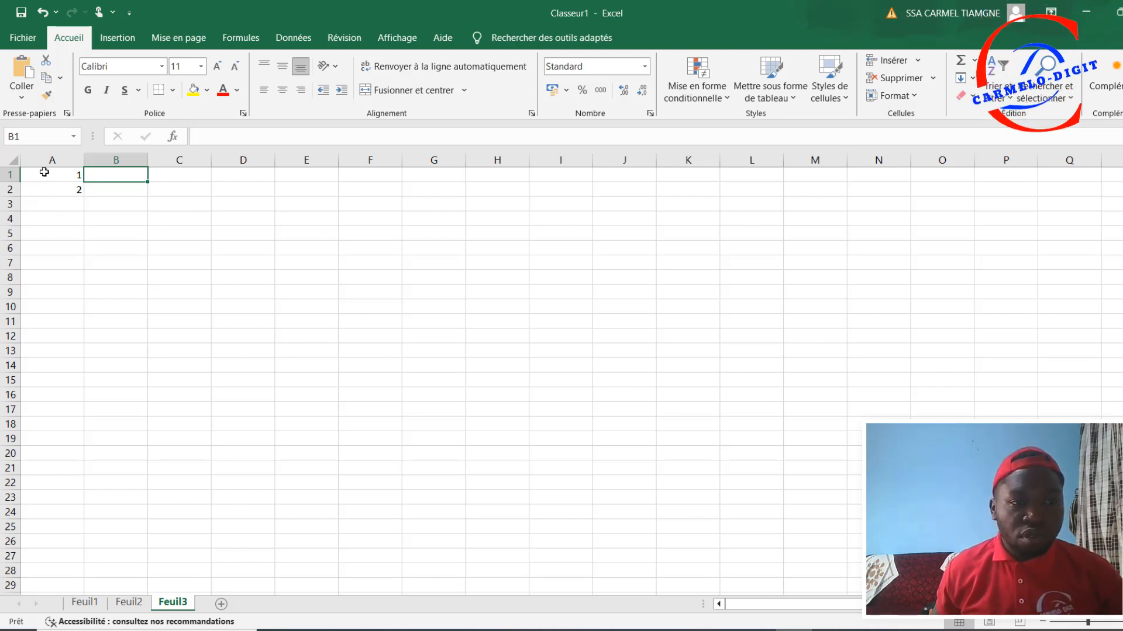
pyautogui.moveTo(48, 176); pyautogui.dragTo(46, 187)
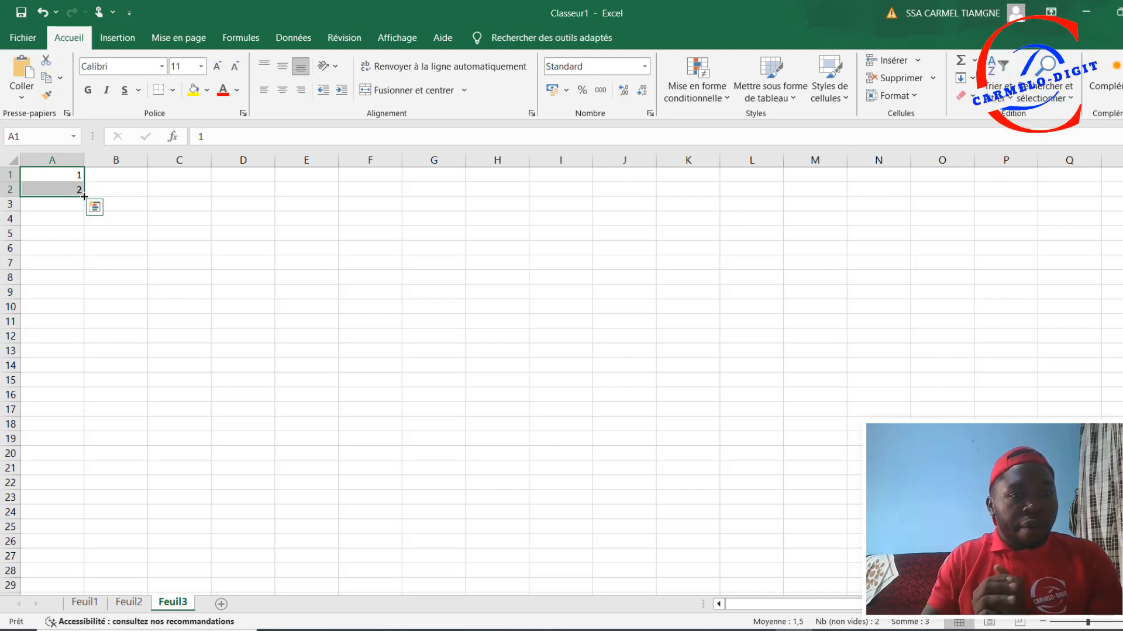
pyautogui.moveTo(84, 196); pyautogui.dragTo(82, 325)
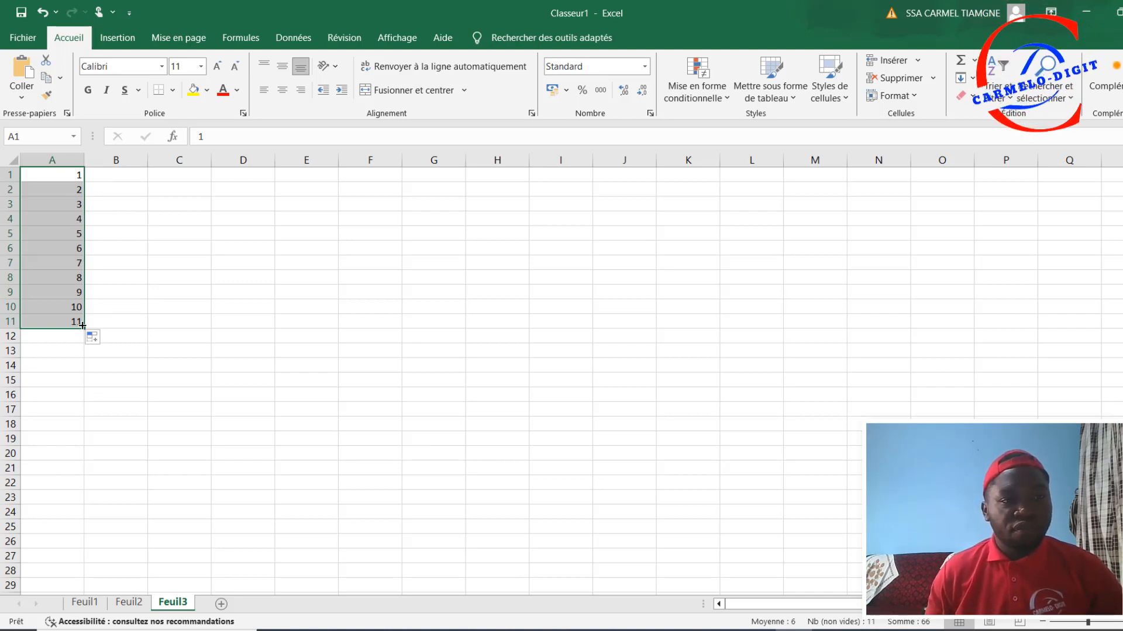
# Step: Enter 1 in B1 and copy that value down the column to B11
pyautogui.click(133, 176)
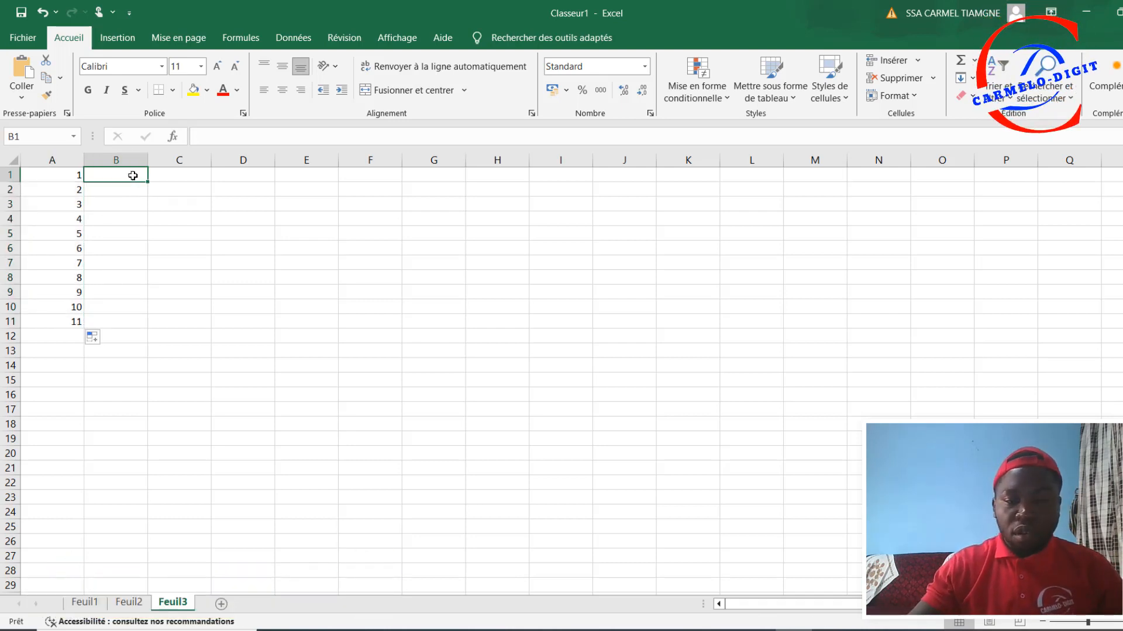
pyautogui.write('1')
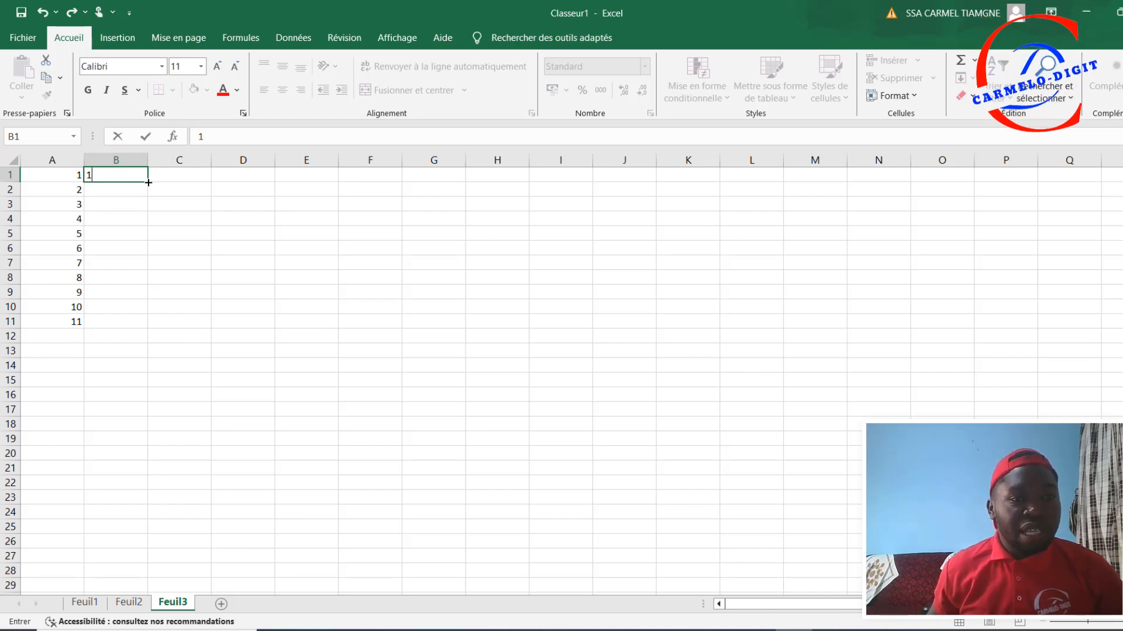
pyautogui.moveTo(148, 183); pyautogui.dragTo(135, 322)
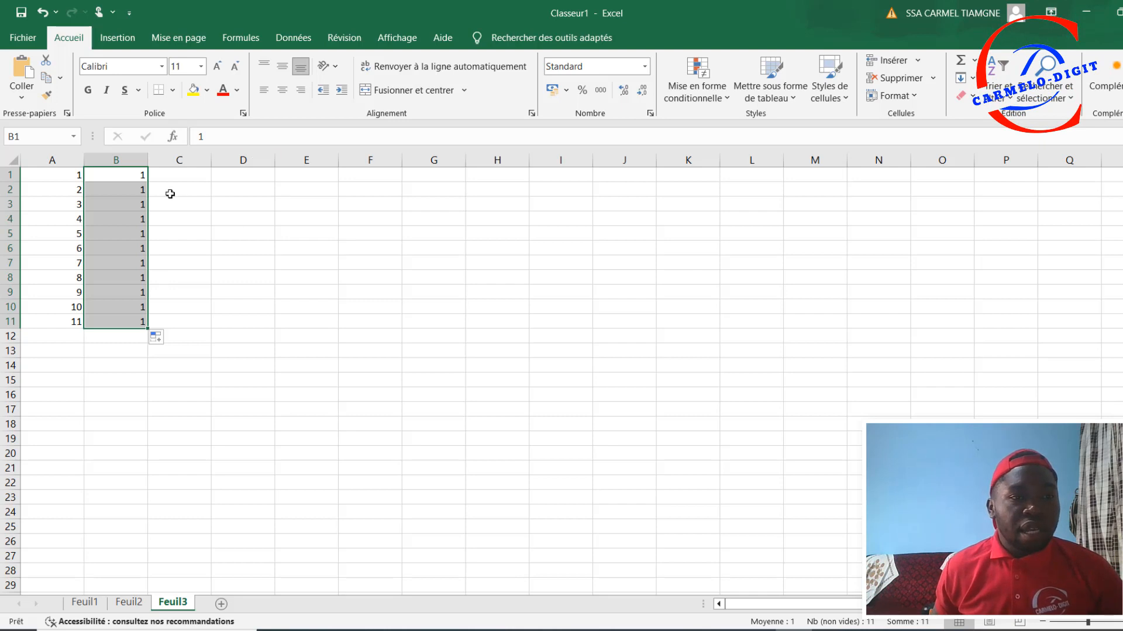
pyautogui.click(130, 177)
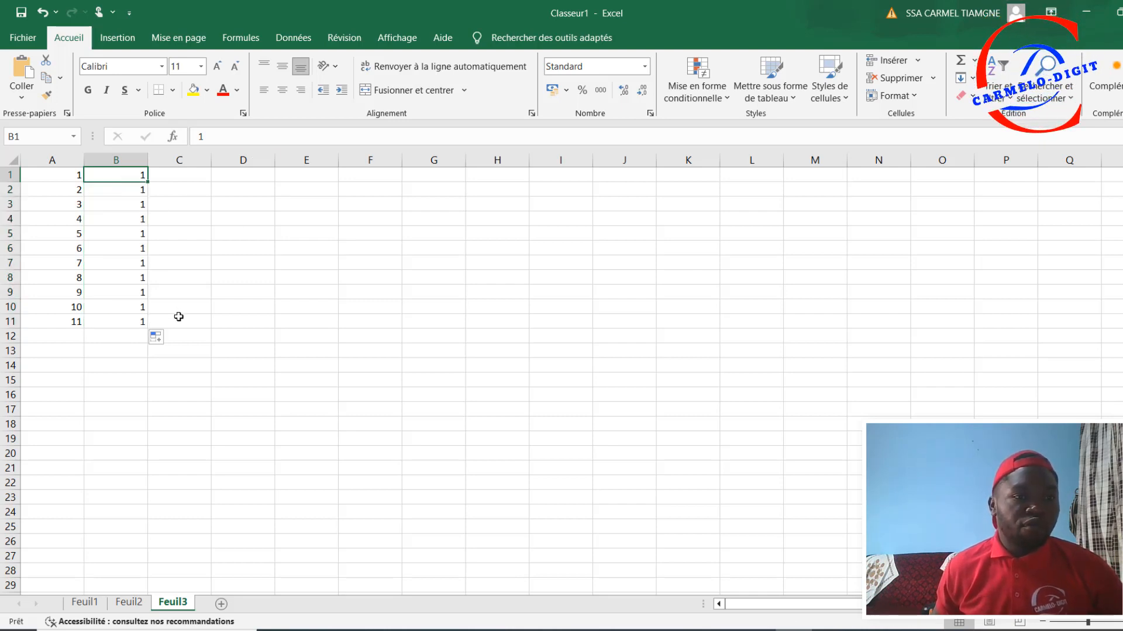
pyautogui.click(197, 179)
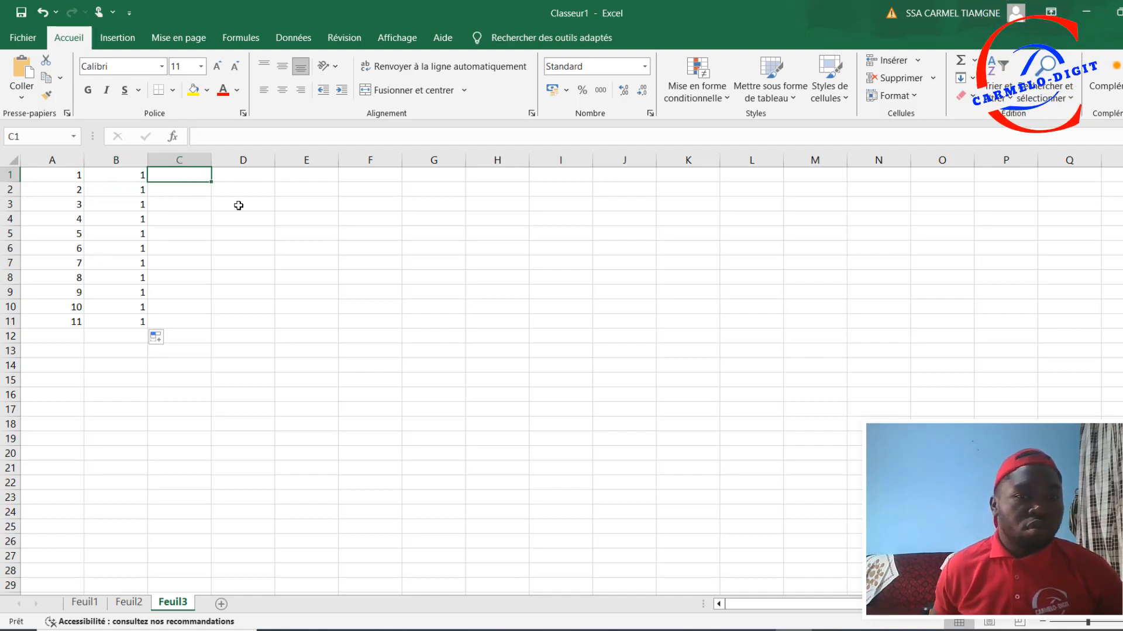
# Step: Change the value in B1 to 2
pyautogui.click(136, 176)
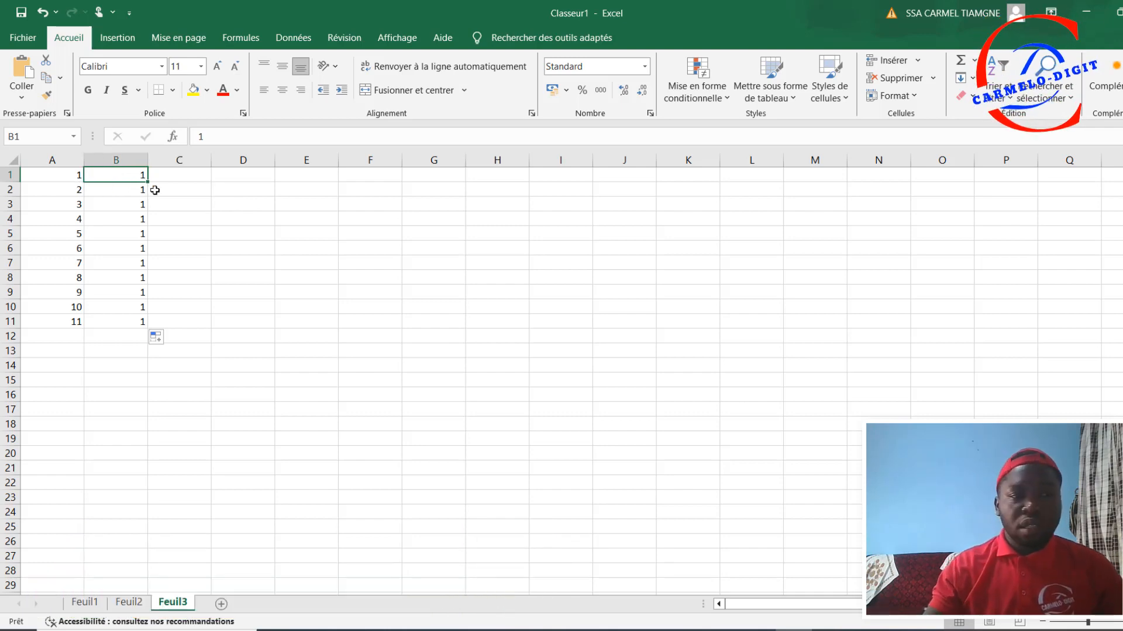
pyautogui.write('2')
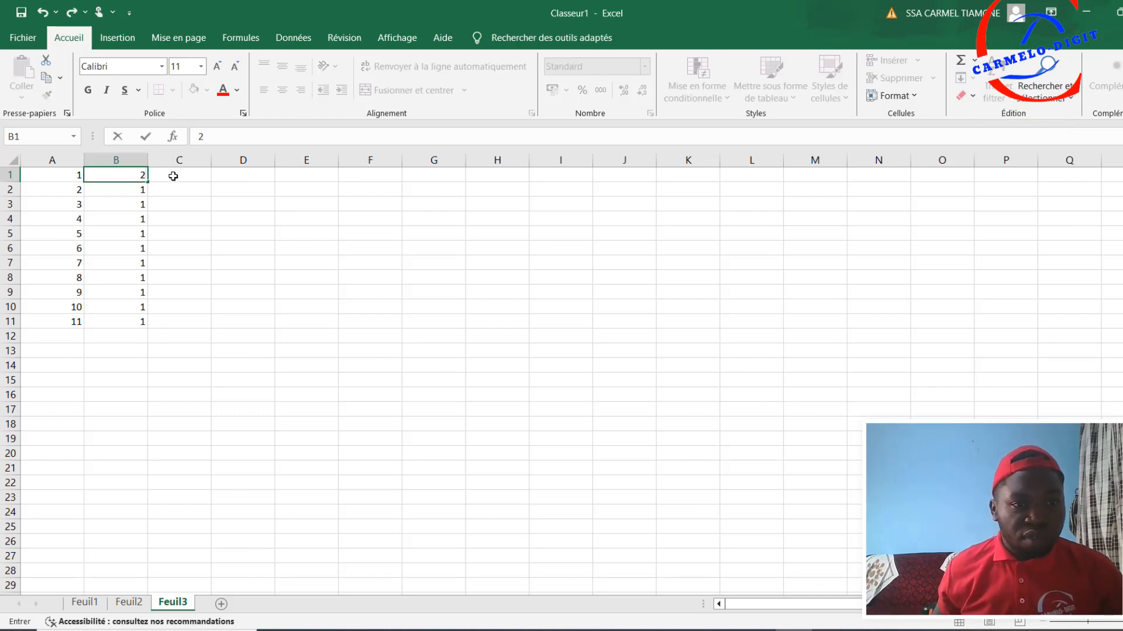
pyautogui.press('Tab')
# Step: Extend the number series from A1:B1 across row 1 to E1
pyautogui.click(73, 176)
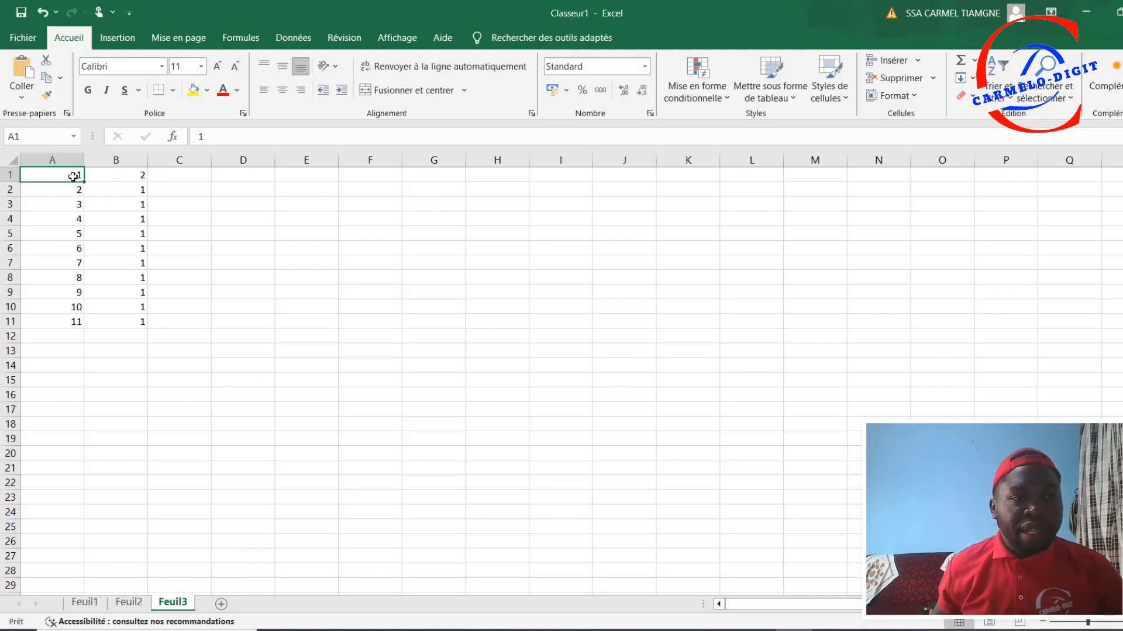
pyautogui.moveTo(75, 178); pyautogui.dragTo(108, 177)
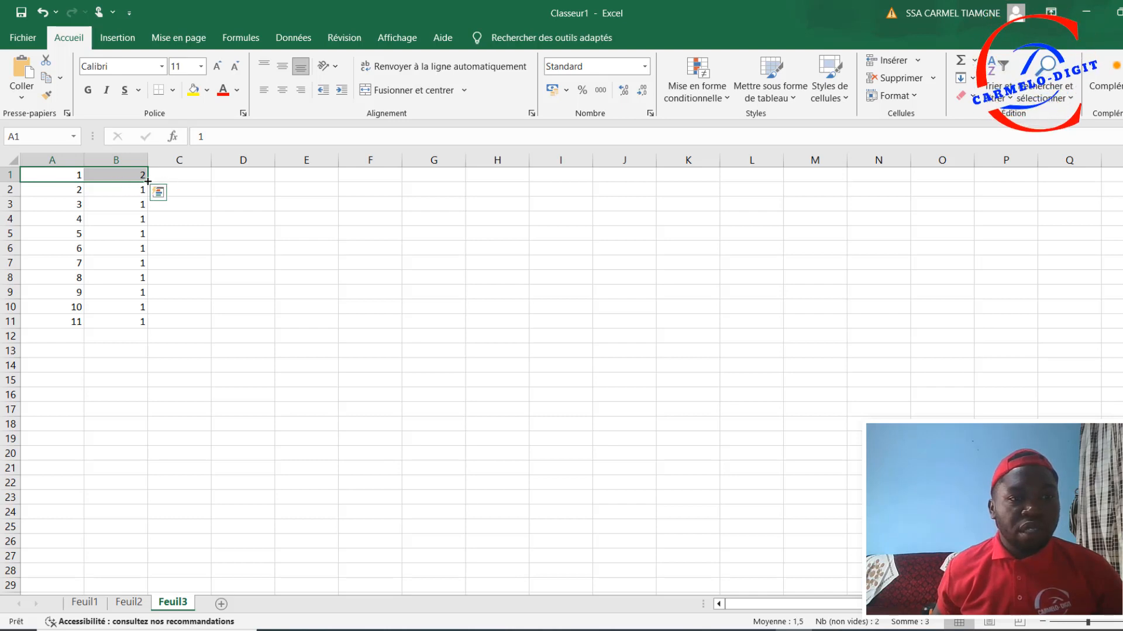
pyautogui.moveTo(147, 182); pyautogui.dragTo(338, 184)
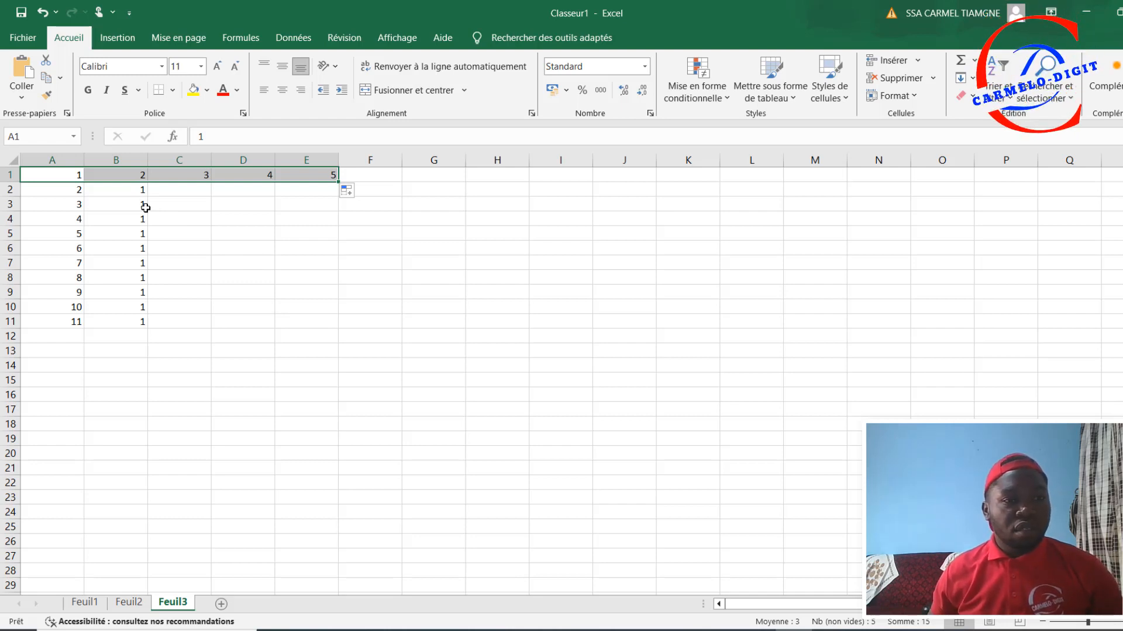
# Step: Clear the contents of cells C1, D1 and E1
pyautogui.click(198, 186)
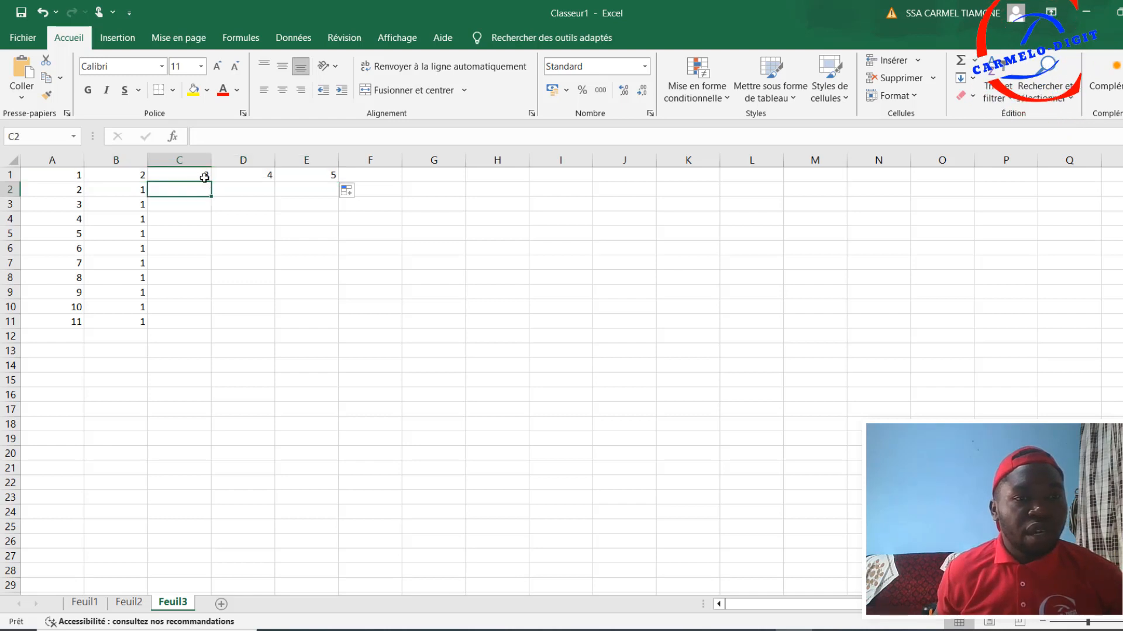
pyautogui.click(202, 174)
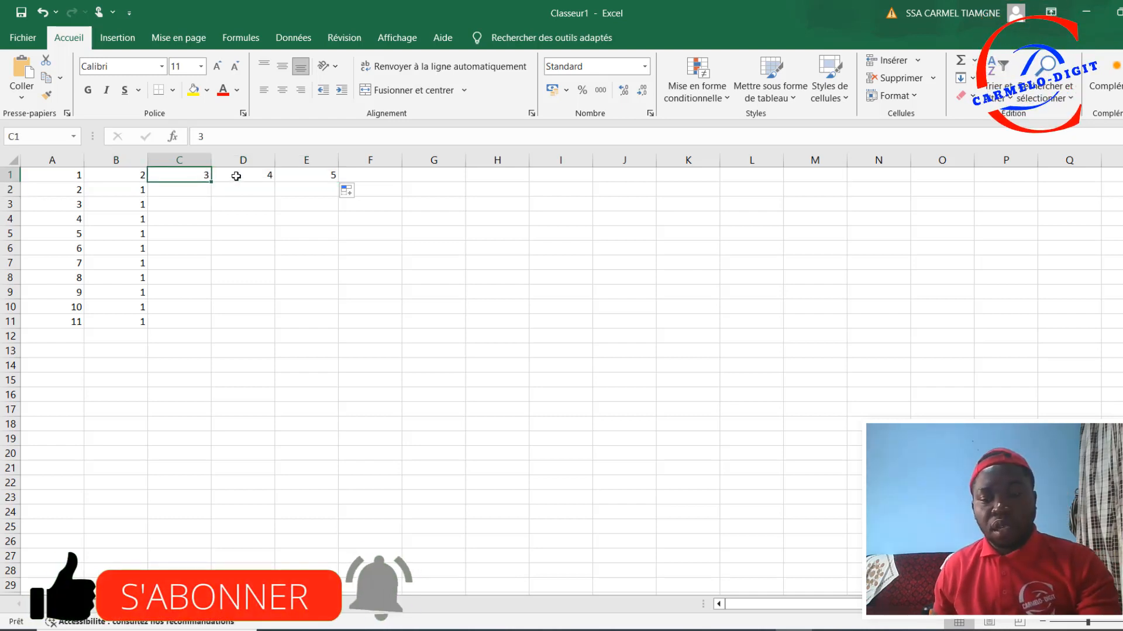
pyautogui.press('Delete')
pyautogui.click(261, 174)
pyautogui.press('Delete')
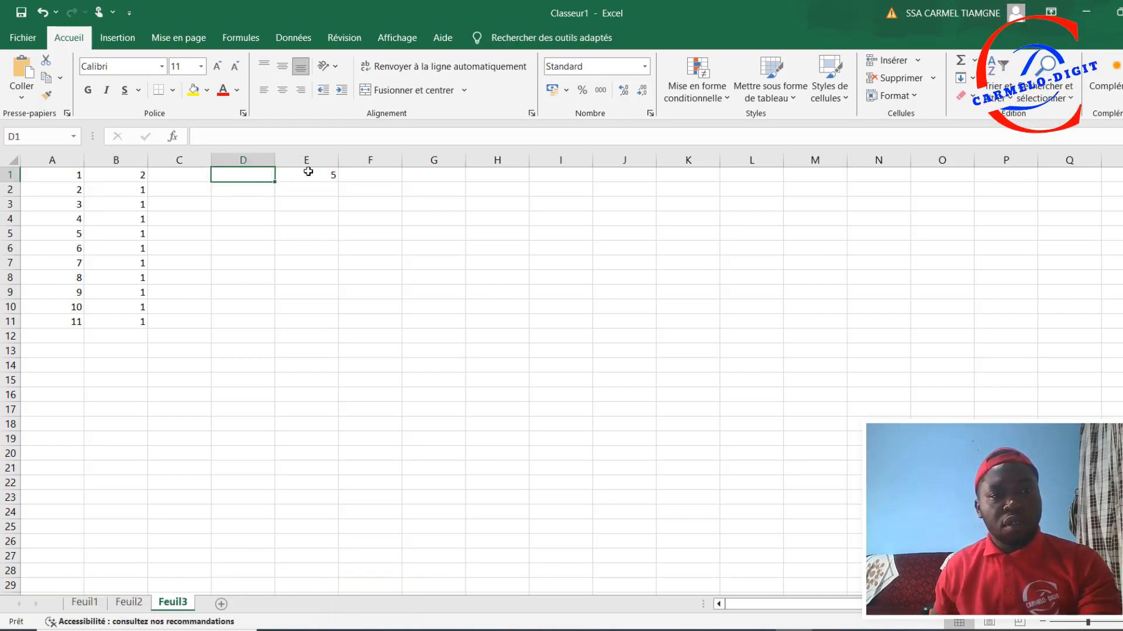
pyautogui.click(308, 175)
pyautogui.press('Delete')
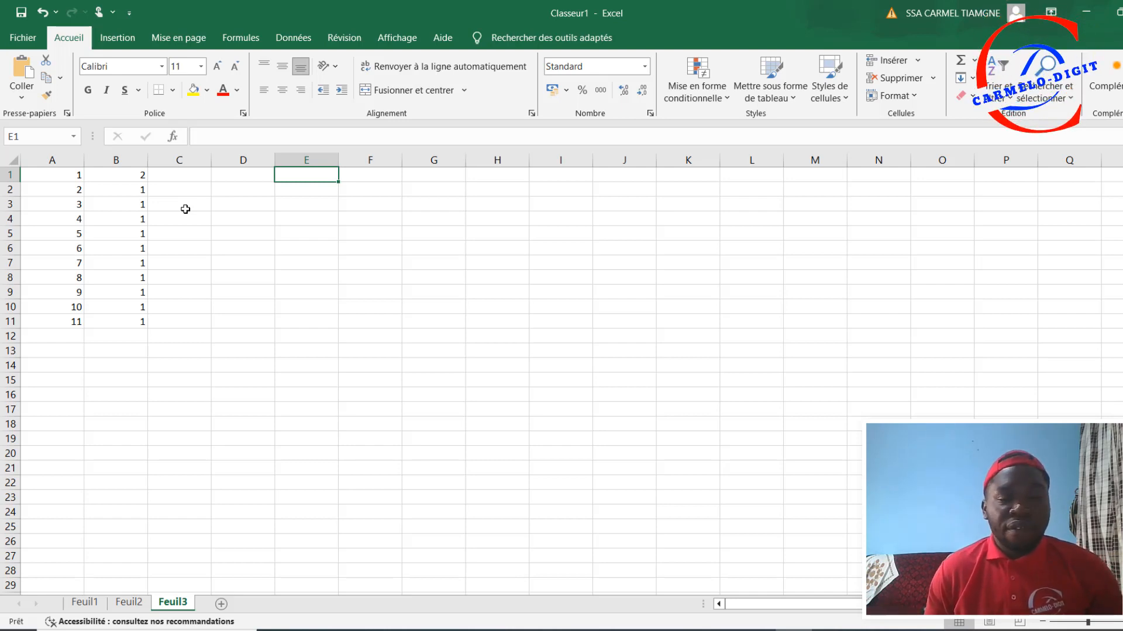
# Step: Enter the formula =A1+B1 in cell C1
pyautogui.click(188, 178)
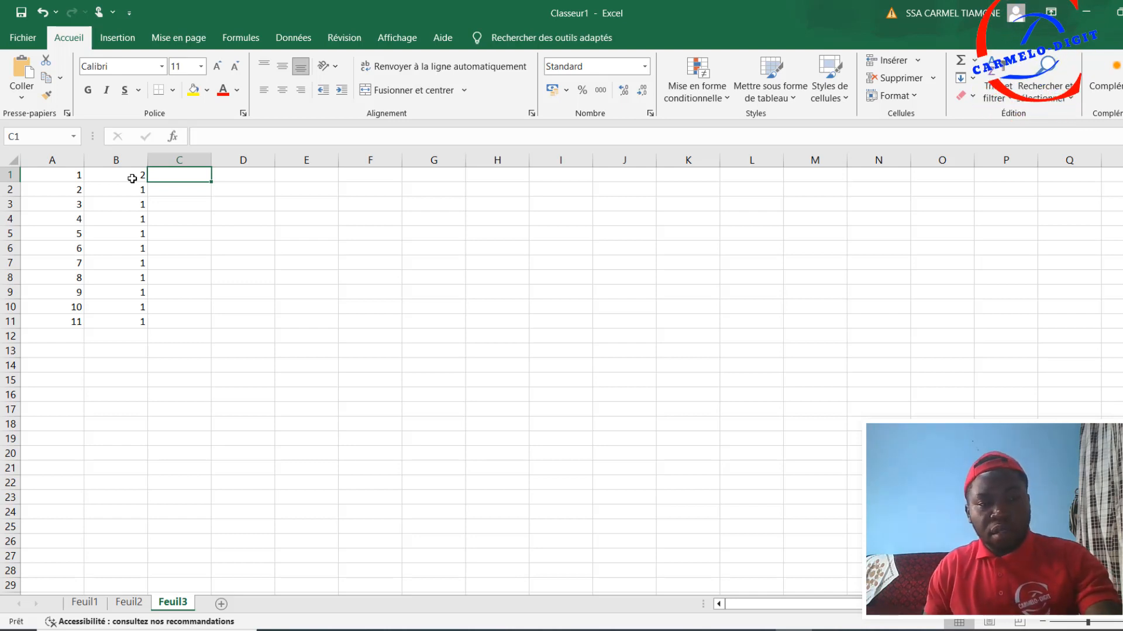
pyautogui.write('=')
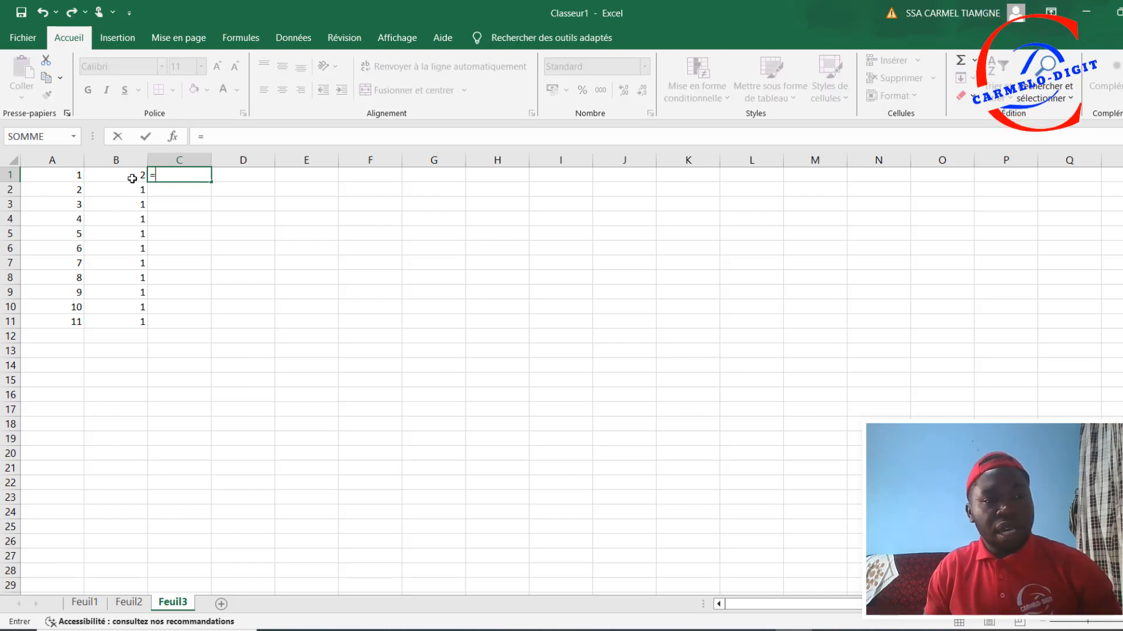
pyautogui.click(56, 176)
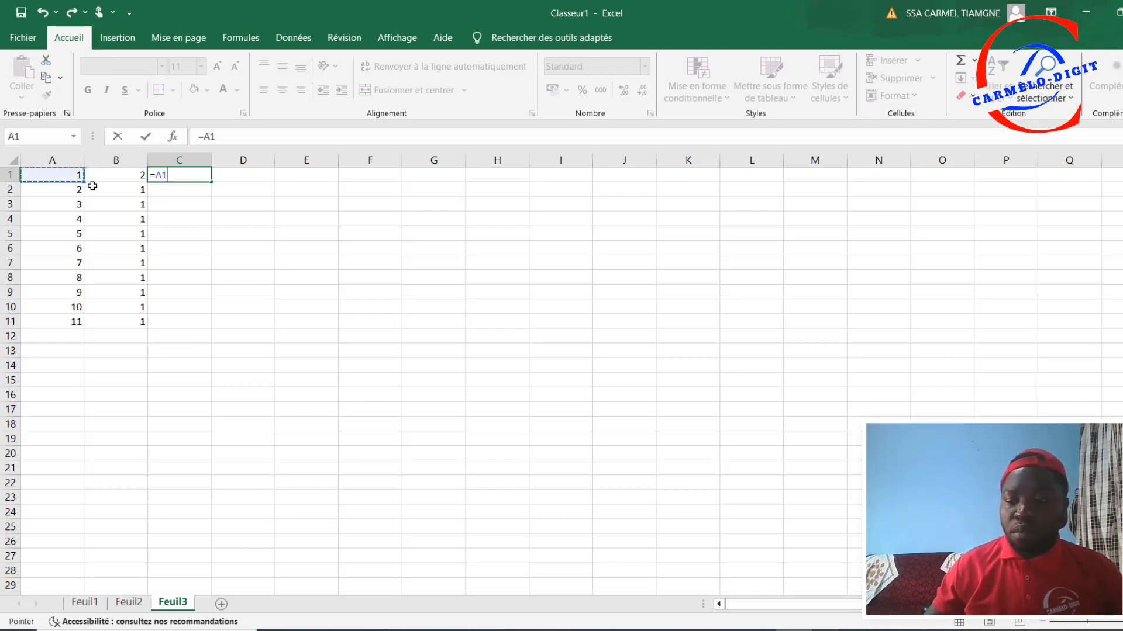
pyautogui.write('+')
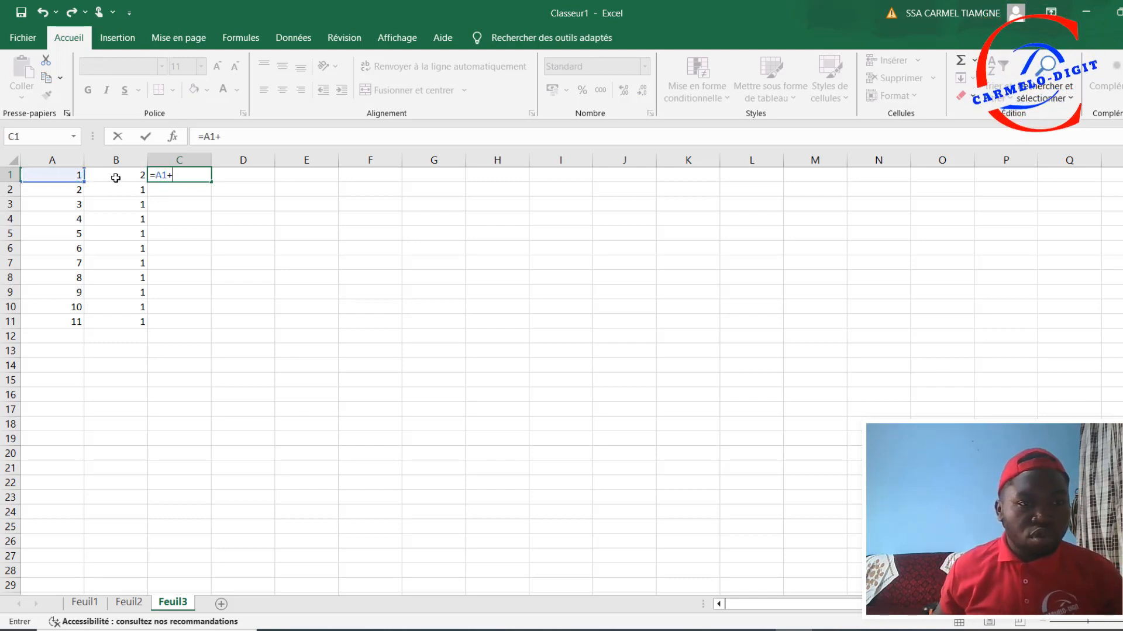
pyautogui.click(116, 178)
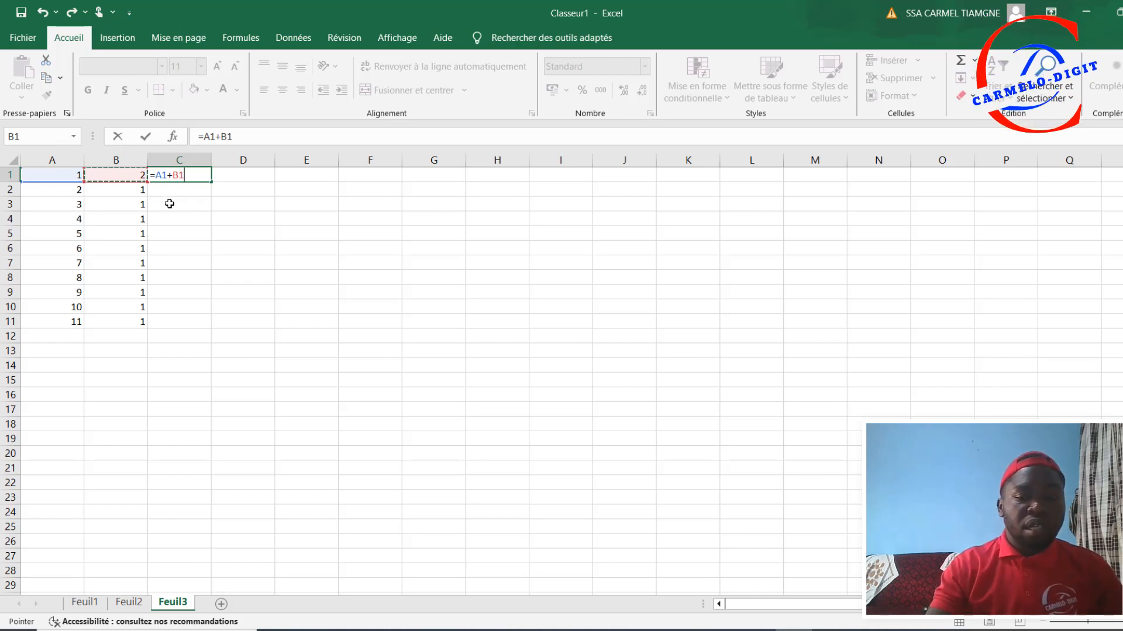
pyautogui.press('Return')
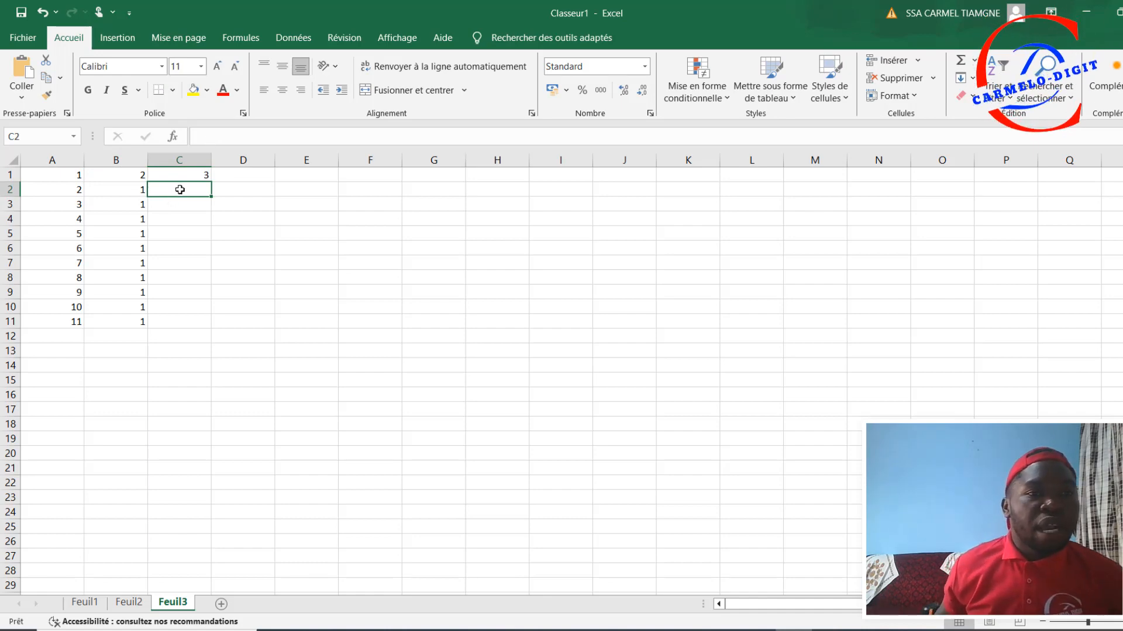
# Step: Copy the addition formula from C1 down column C to C11
pyautogui.click(193, 176)
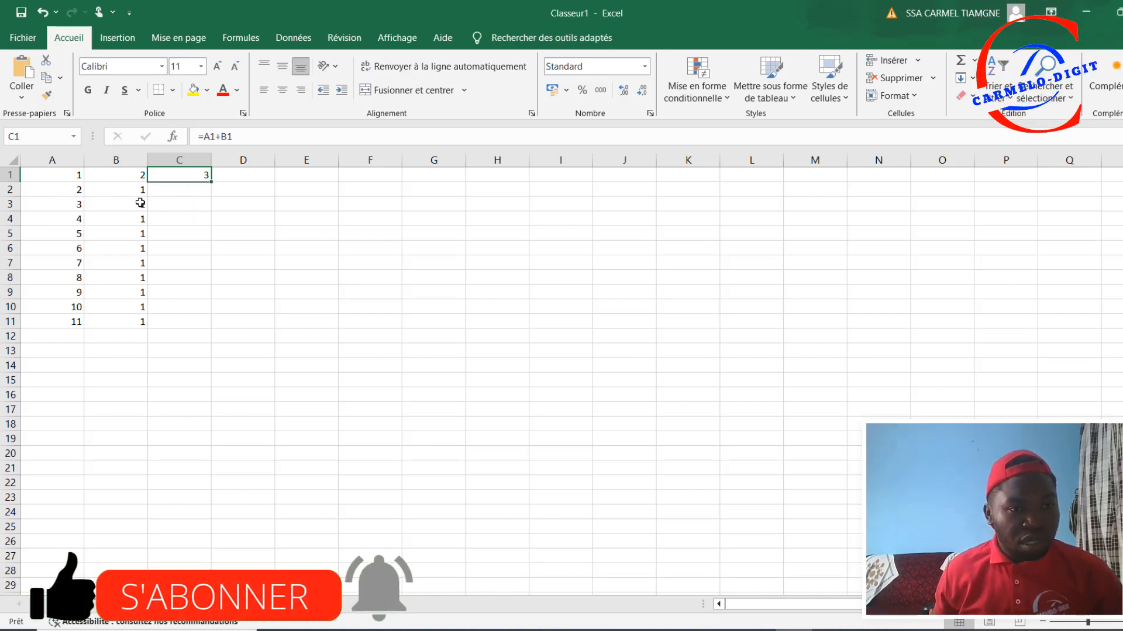
pyautogui.moveTo(211, 181); pyautogui.dragTo(198, 326)
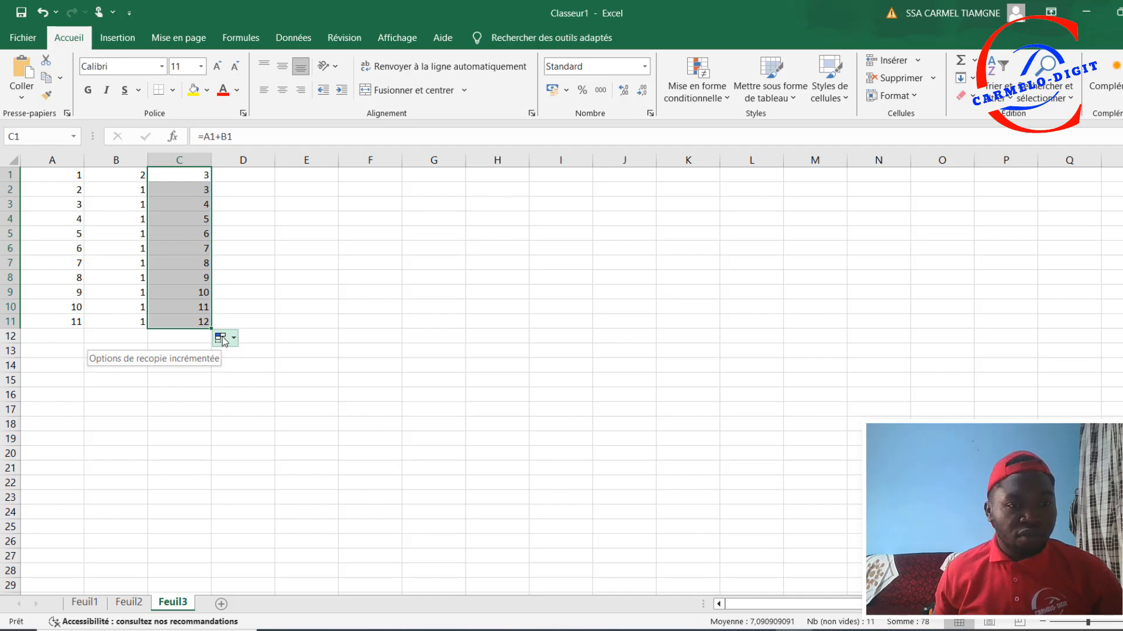
pyautogui.click(264, 204)
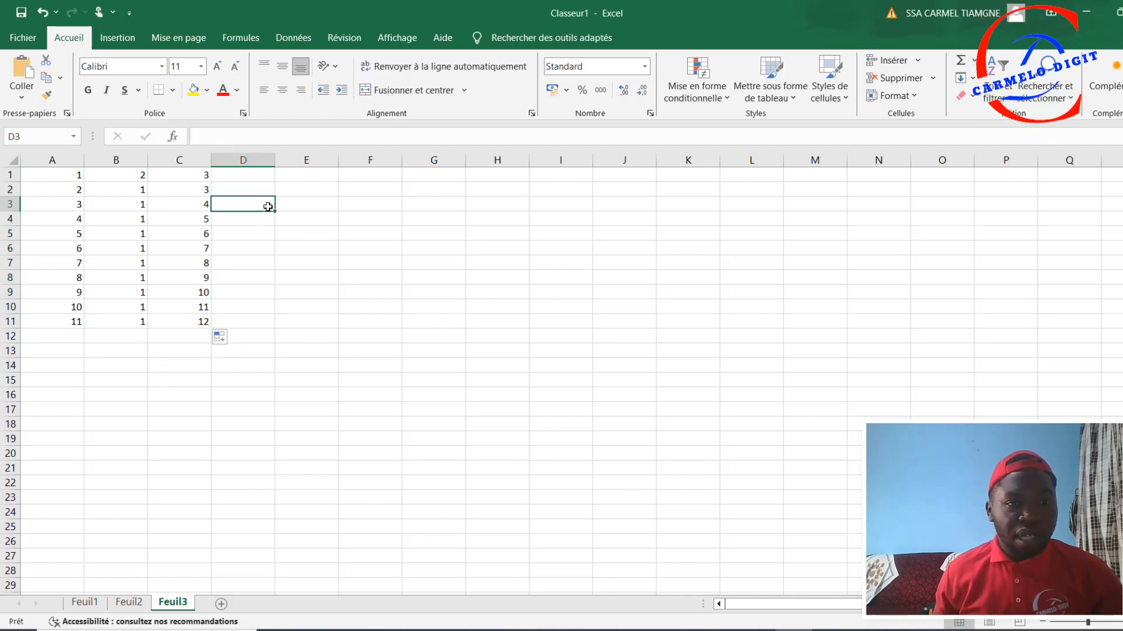
pyautogui.click(110, 179)
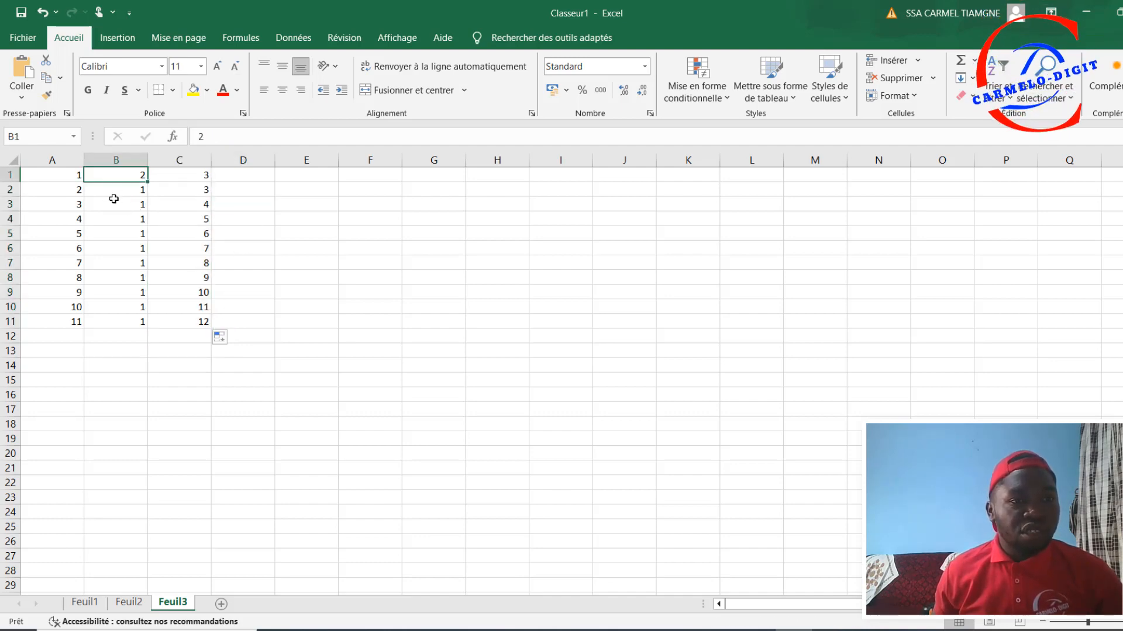
pyautogui.moveTo(114, 204); pyautogui.dragTo(123, 207)
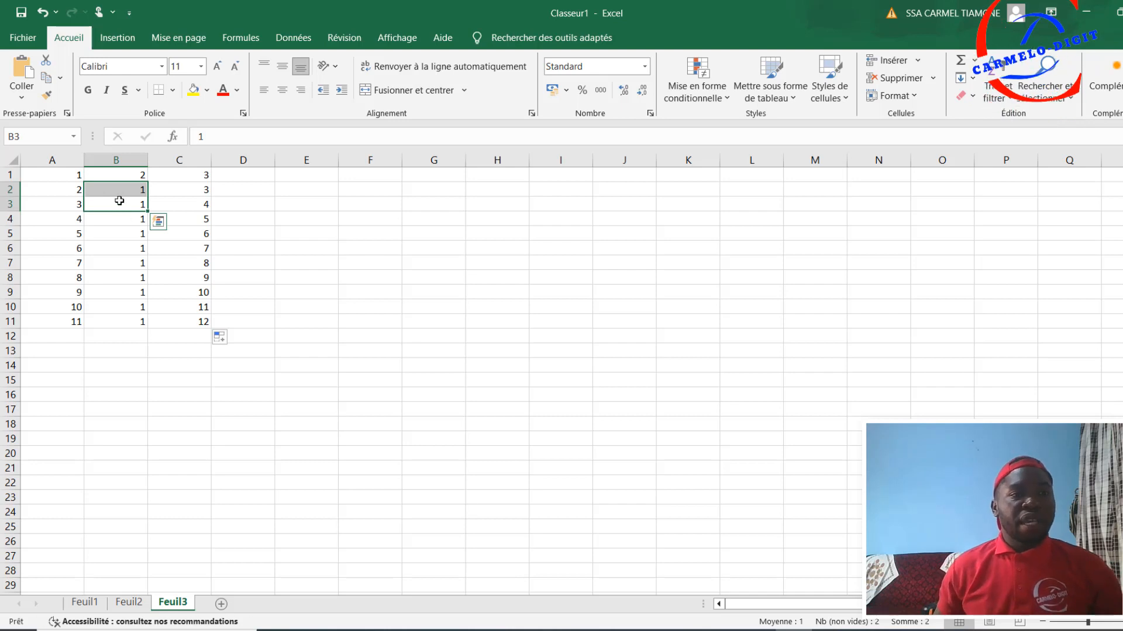
# Step: Change the value in cell B3 to 5 and check the addition formula in C3
pyautogui.click(122, 202)
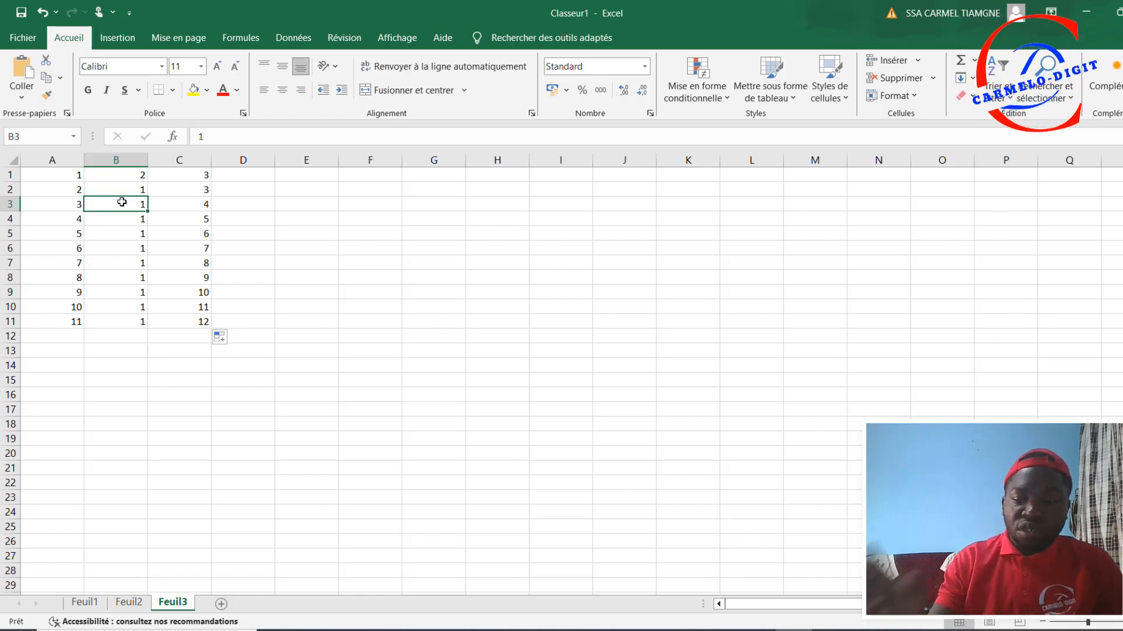
pyautogui.write('5')
pyautogui.press('Return')
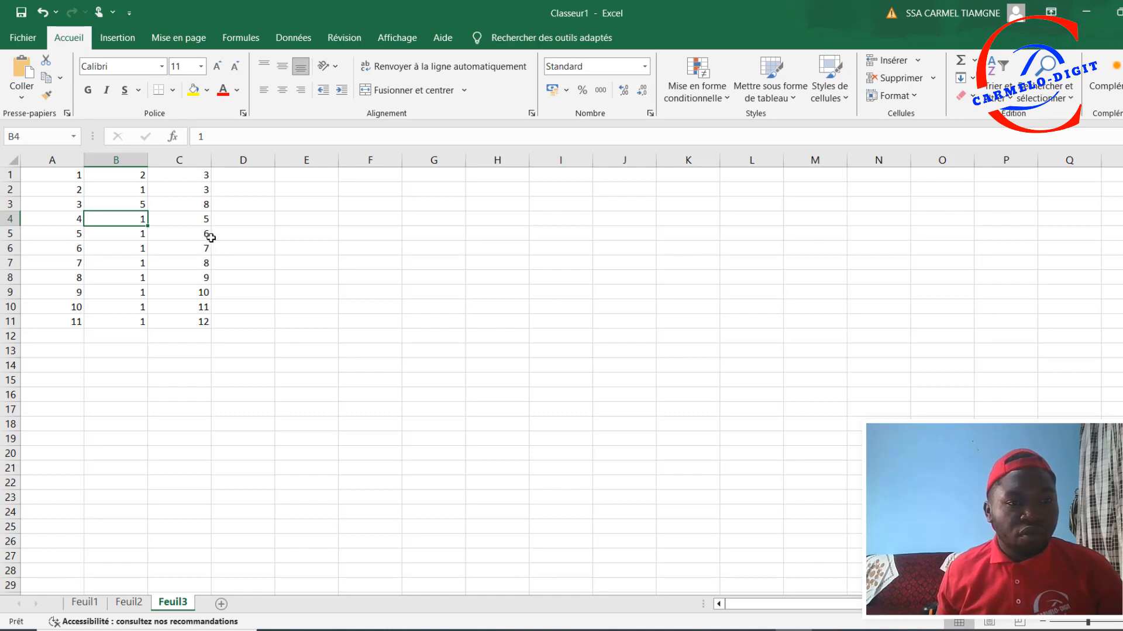
pyautogui.click(143, 202)
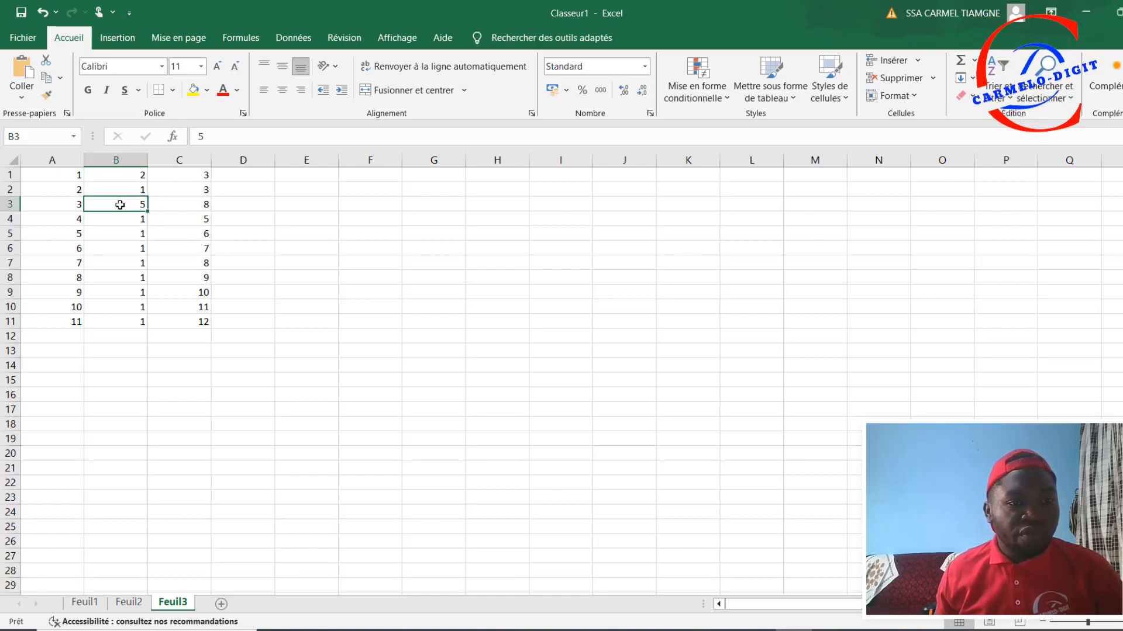
pyautogui.click(203, 205)
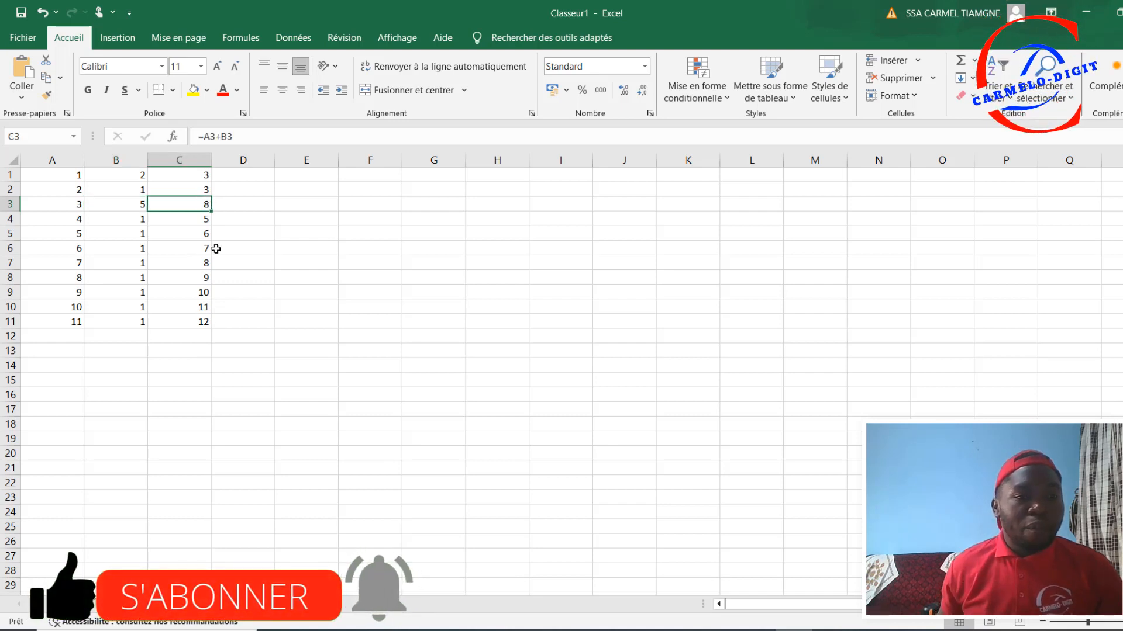
# Step: Total column C in cell C12 with AutoSum, using =SOMME(C1:C11)
pyautogui.click(175, 334)
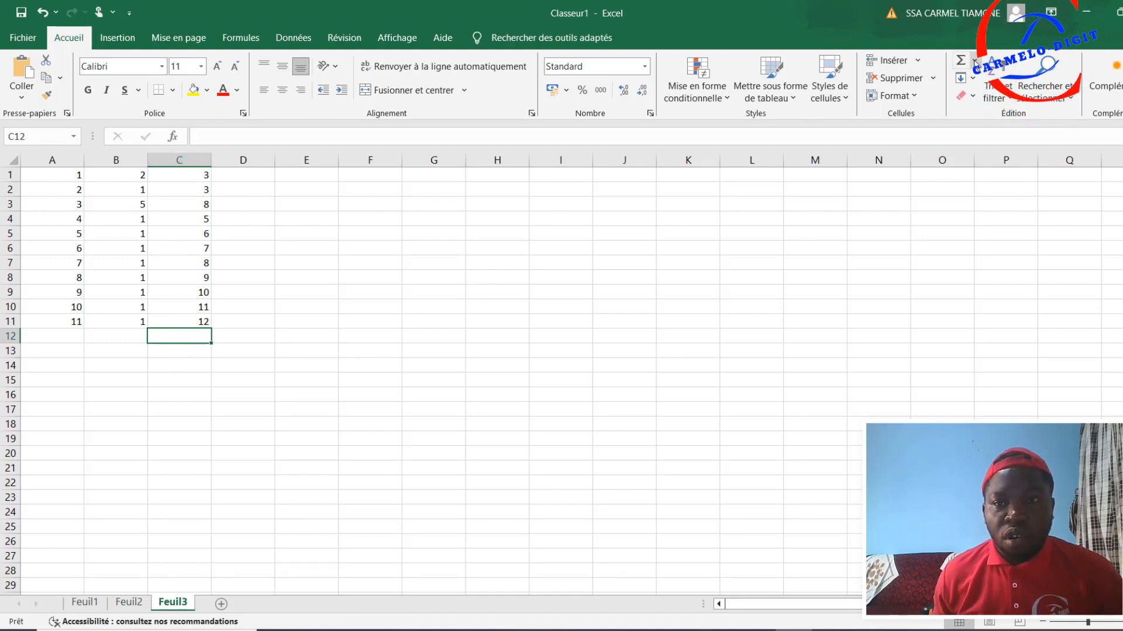
pyautogui.click(975, 61)
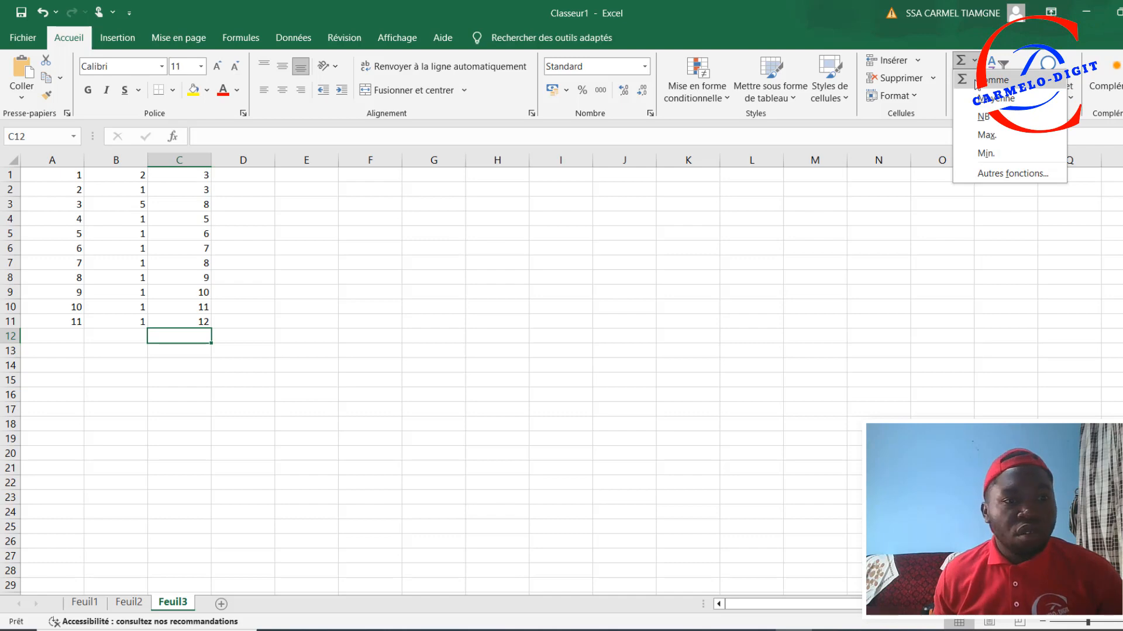
pyautogui.click(977, 82)
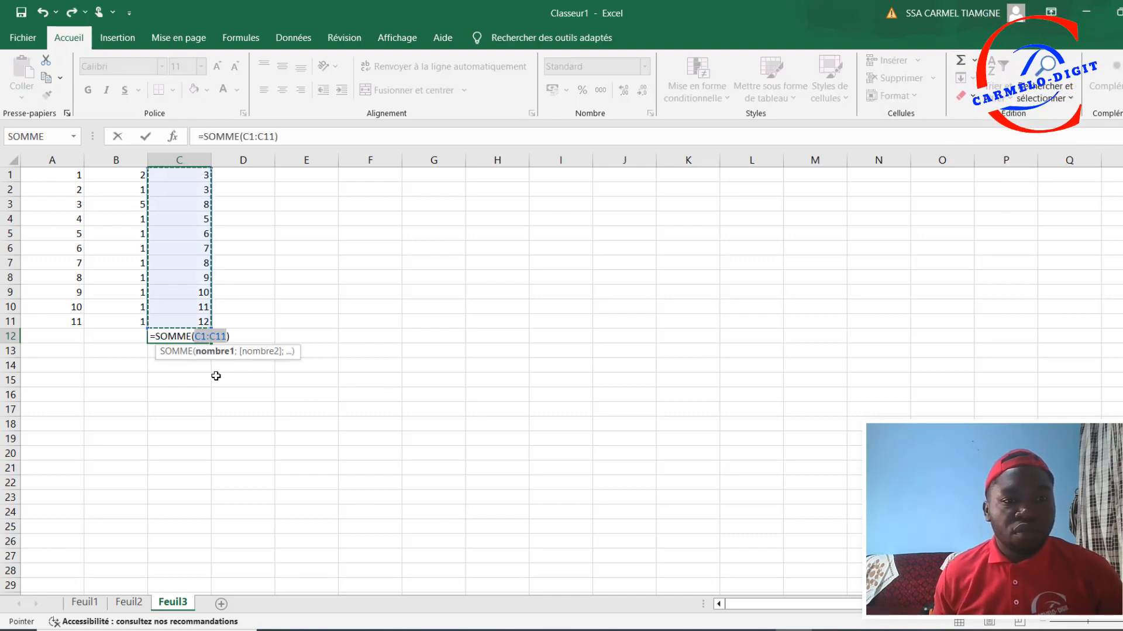
pyautogui.press('Return')
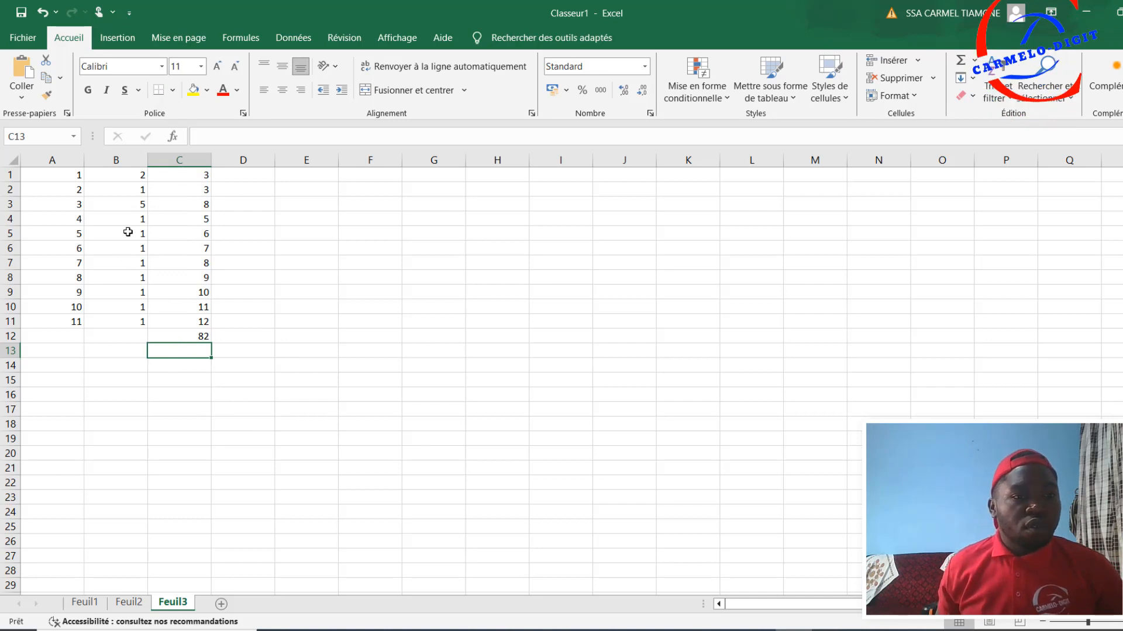
# Step: Change the value in cell B7 to 3 and check the column C total and the formula in C10
pyautogui.click(131, 265)
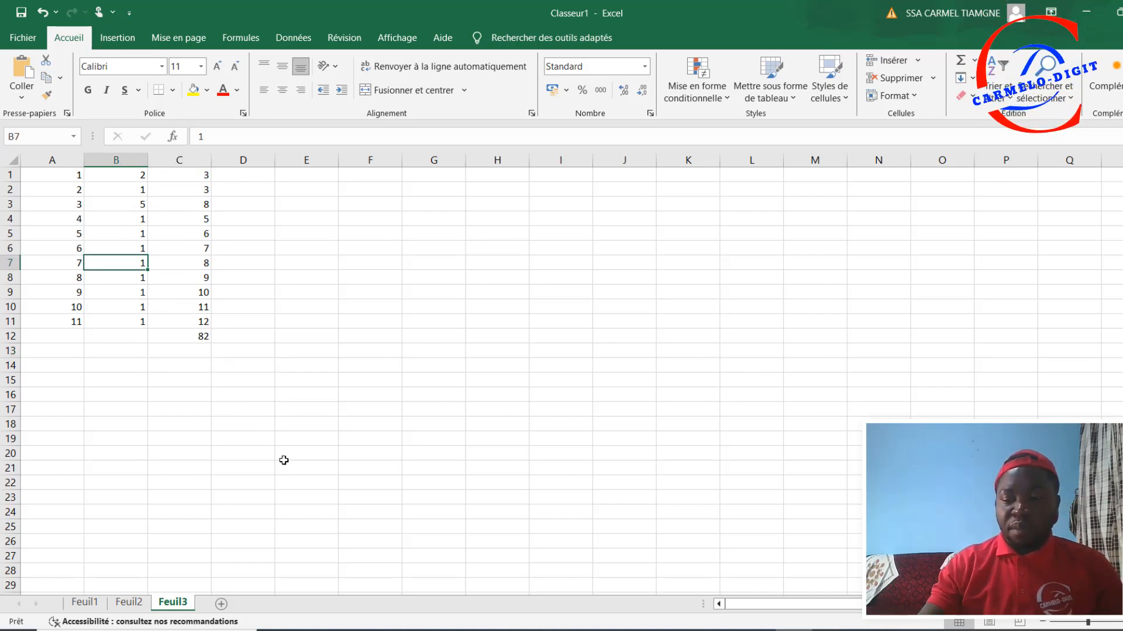
pyautogui.write('3')
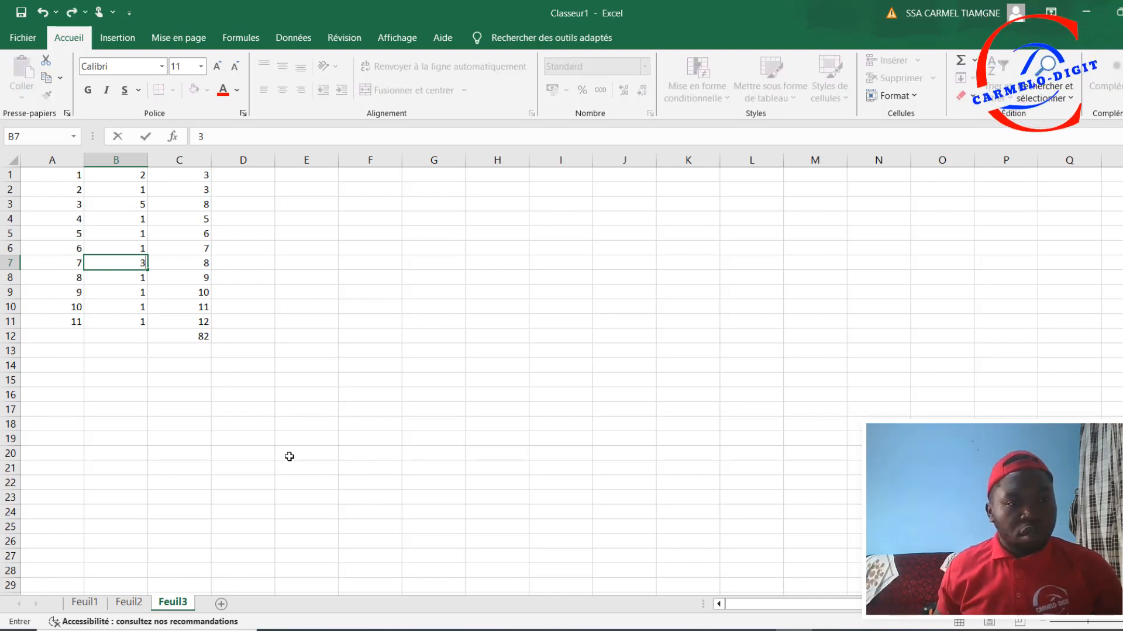
pyautogui.press('Return')
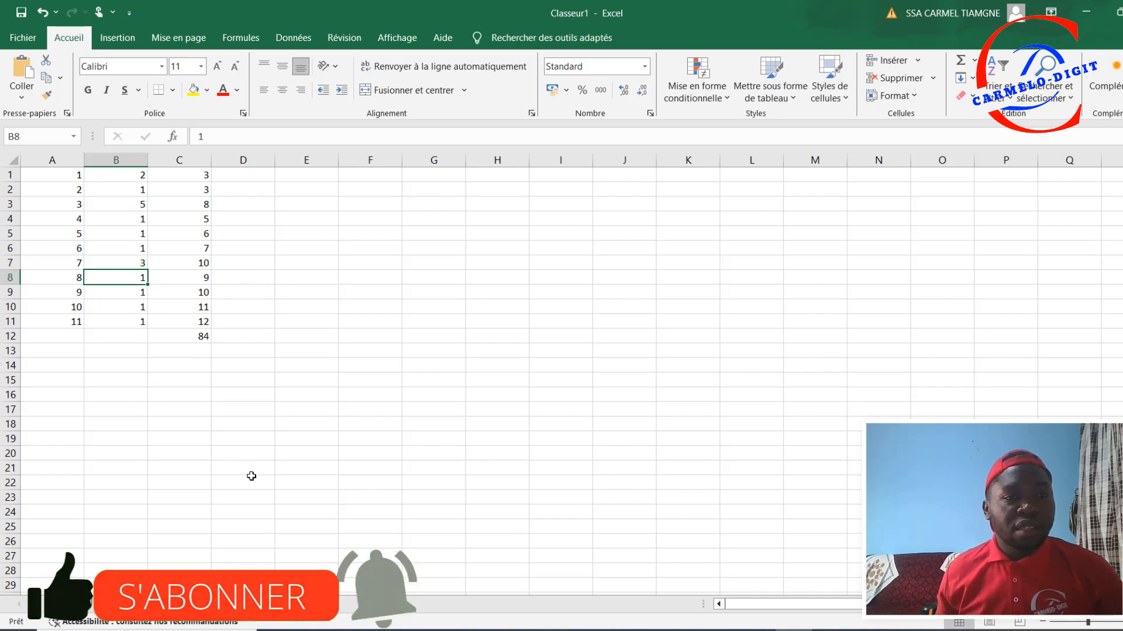
pyautogui.click(201, 335)
pyautogui.click(202, 305)
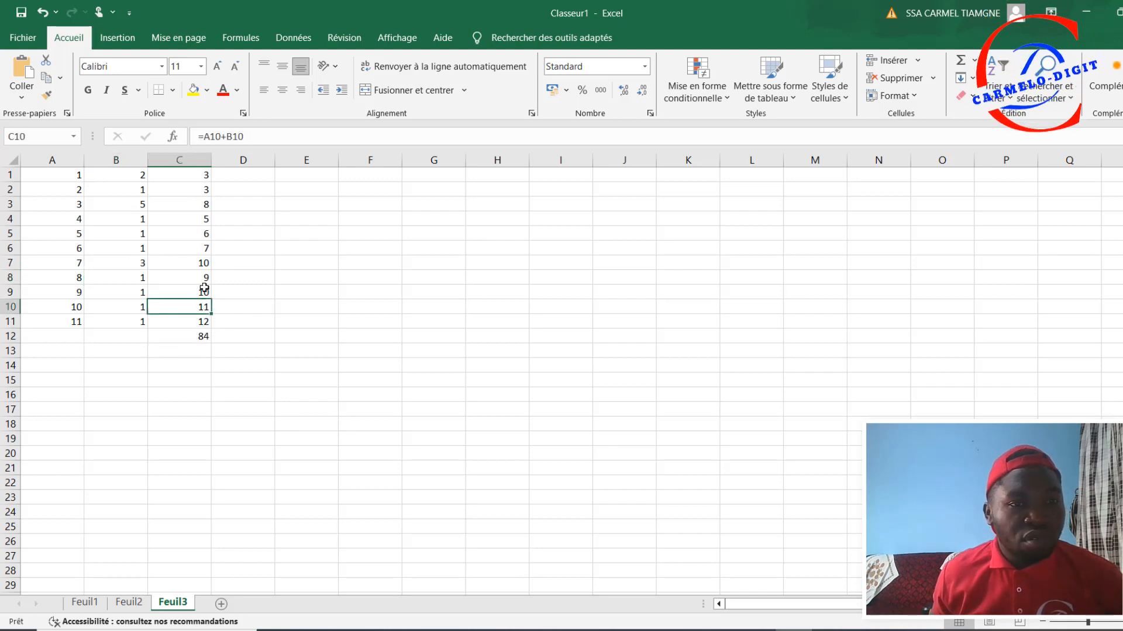